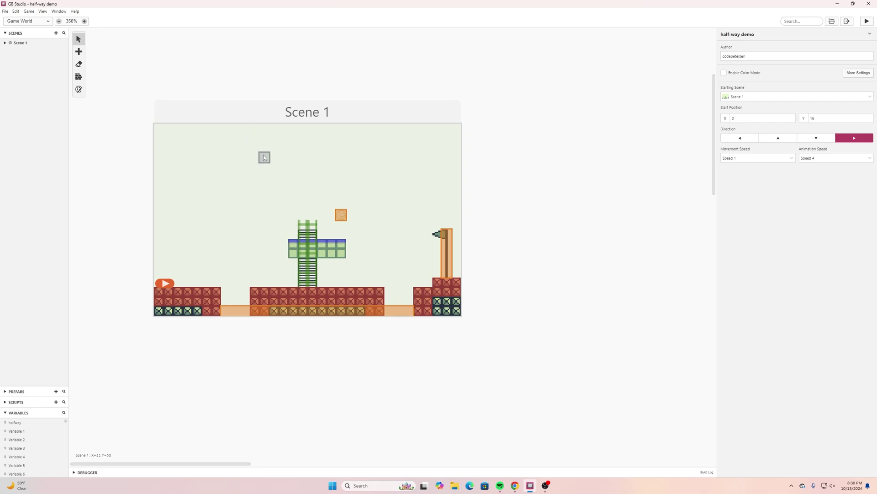
Examine the hero1 and hero2 sprite sheets in the Sprites section, and return to the Game World view.
left_click(31, 23)
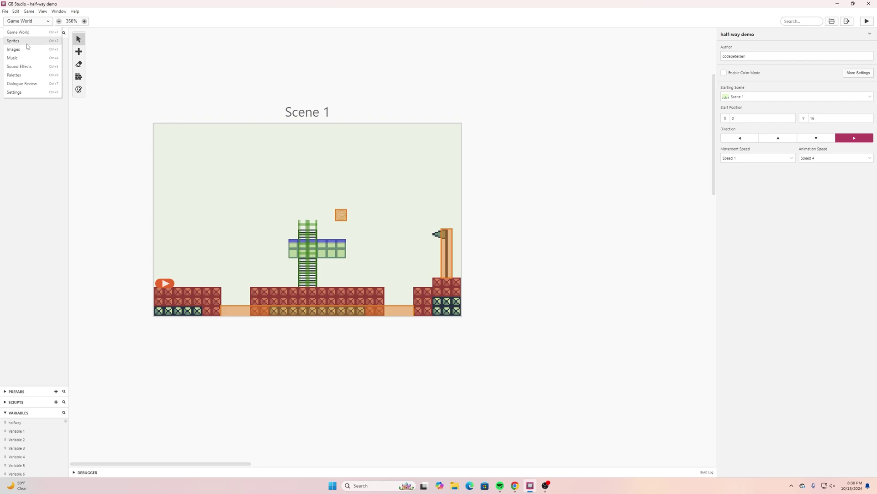
left_click(20, 41)
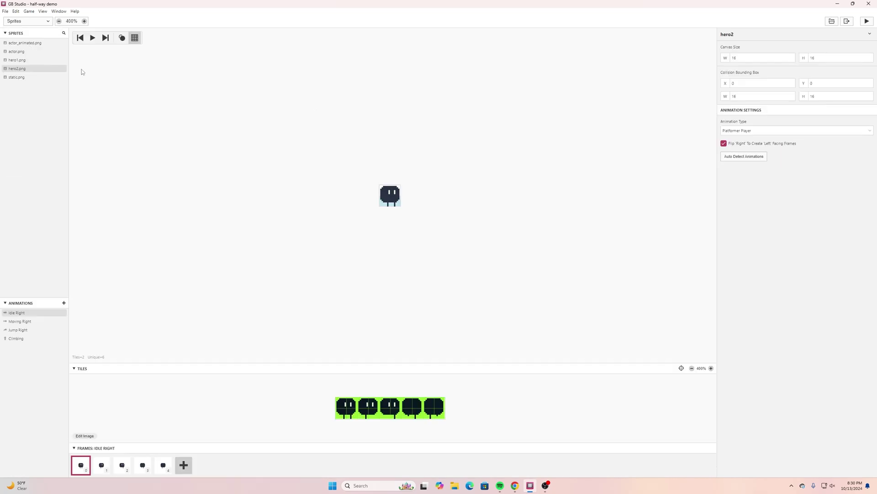
left_click(14, 63)
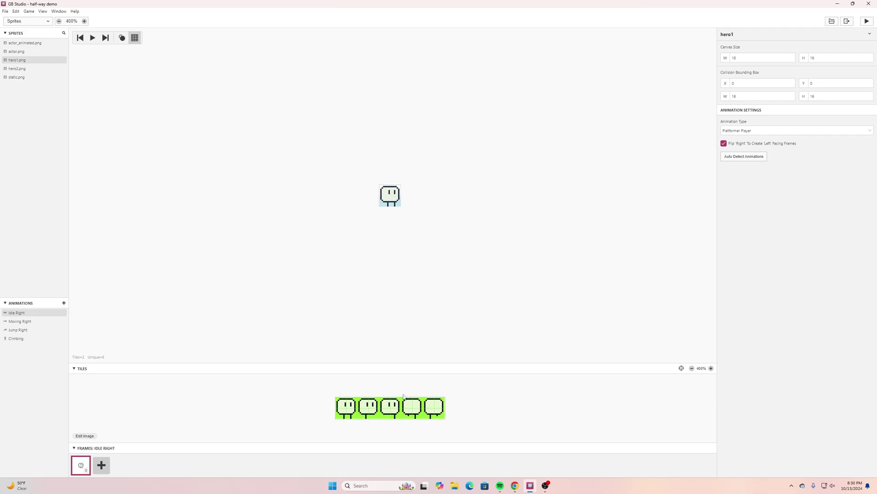
left_click(13, 69)
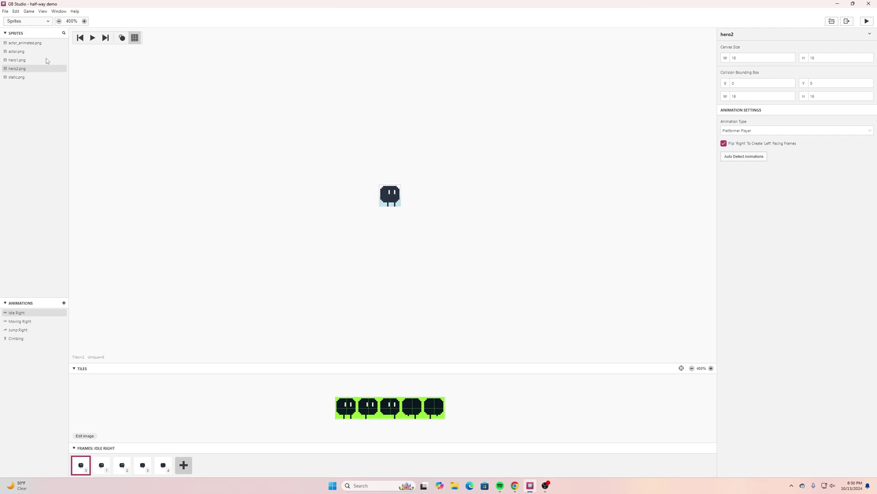
left_click(25, 61)
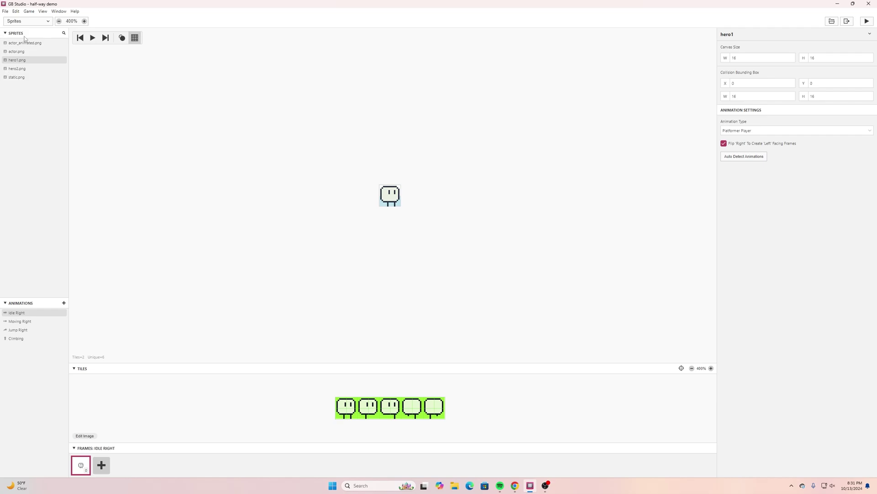
left_click(41, 21)
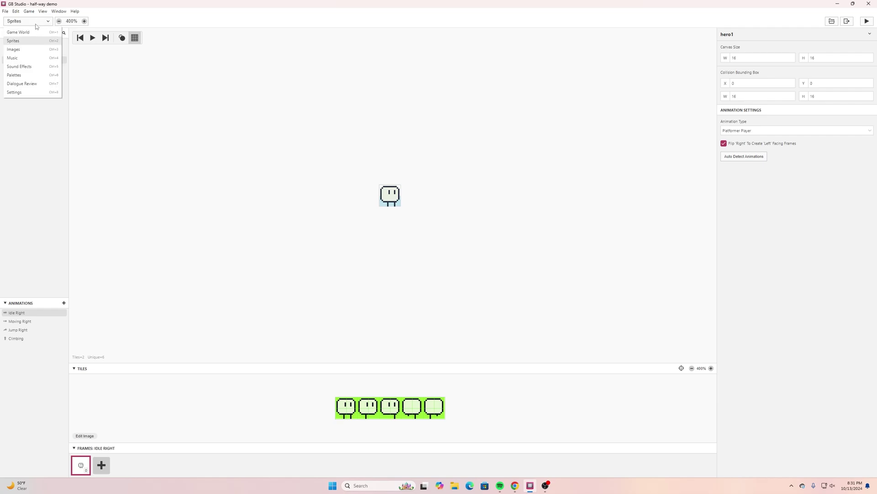
left_click(27, 31)
scroll(388, 259, "down", 2)
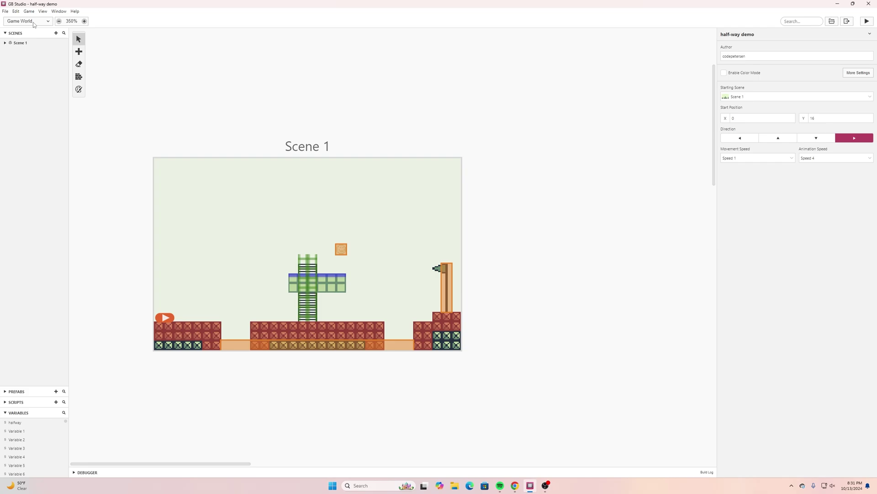
Add an Attach Script To Button event to Scene 1's On Init script and assign it to the Start button.
left_click(320, 201)
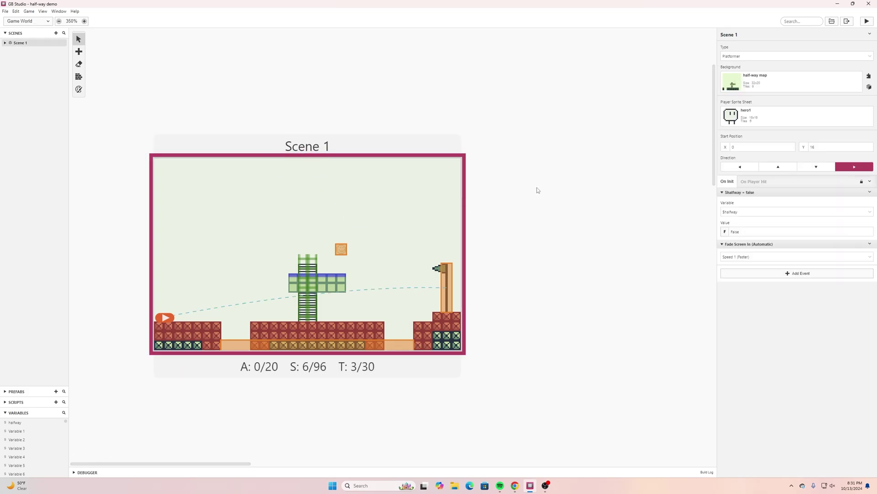
left_click(807, 274)
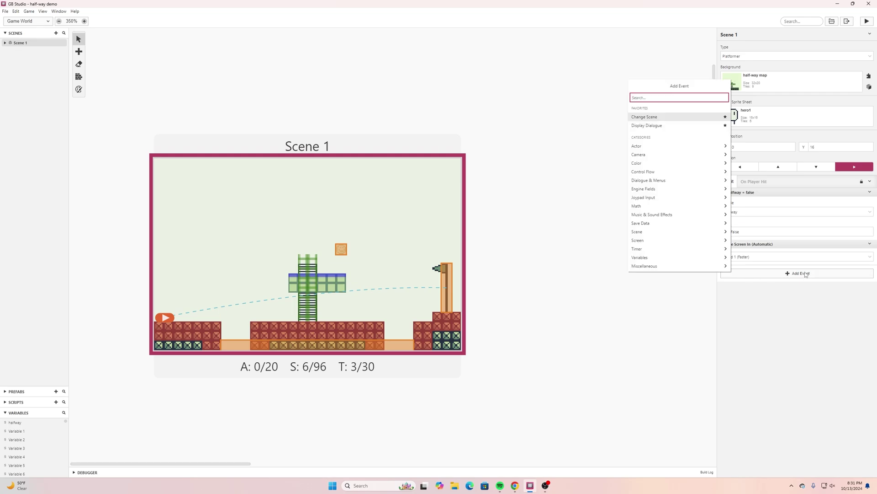
type("button")
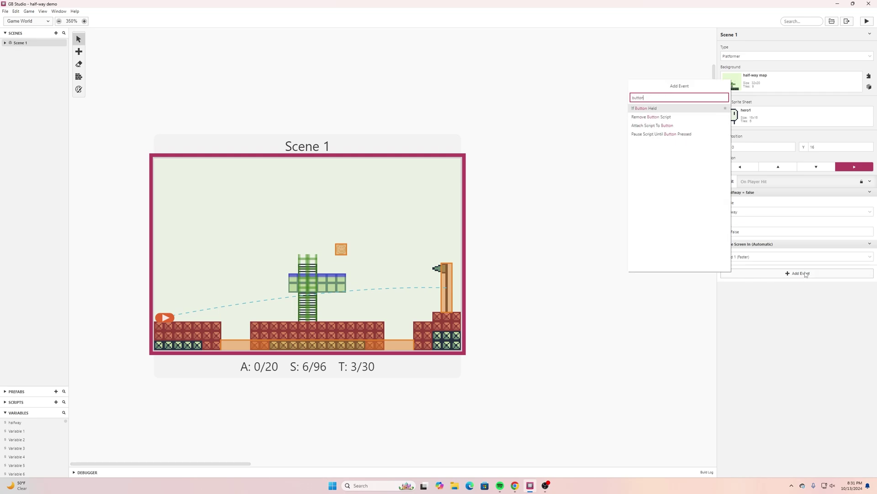
left_click(651, 126)
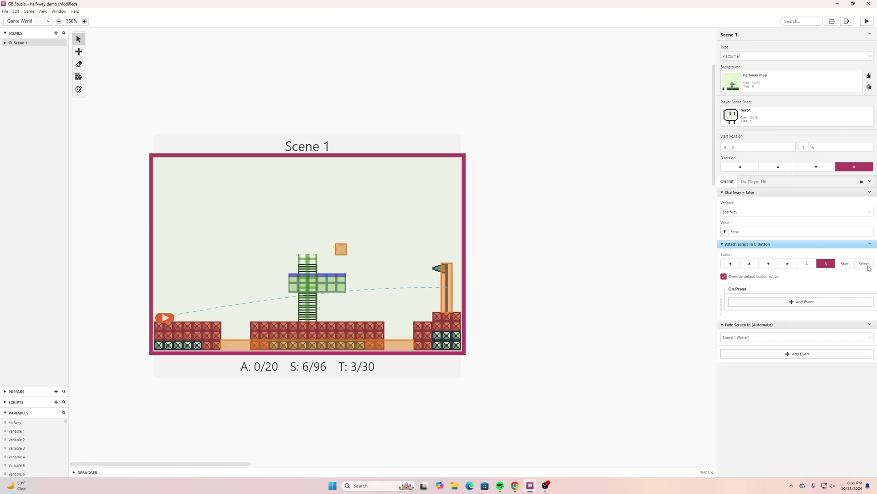
left_click(846, 265)
Add a Display Menu event to the Start button's On Press script.
left_click(772, 305)
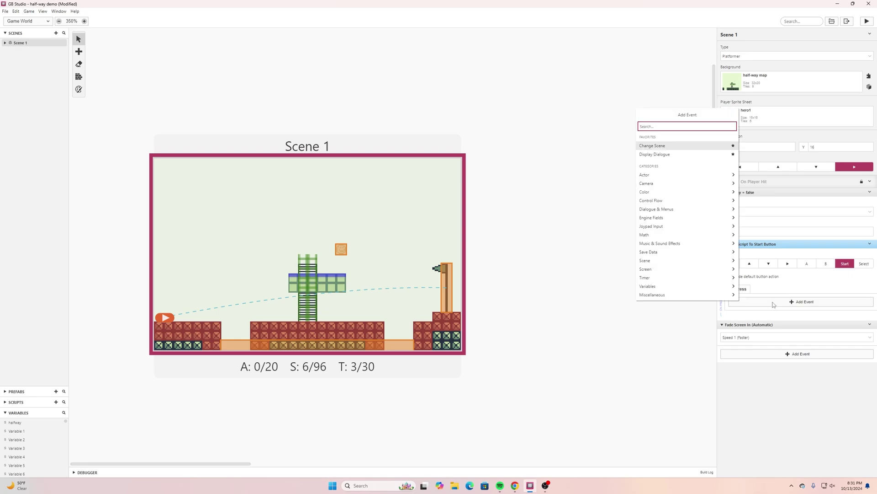
type("dis")
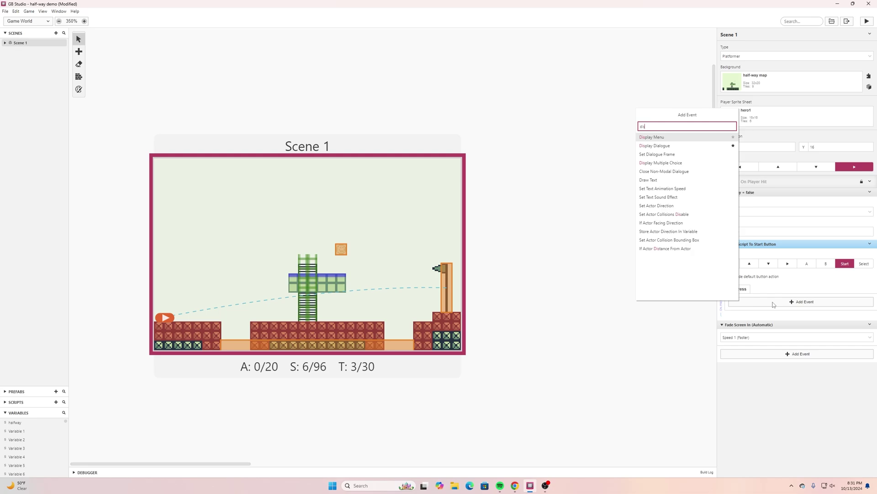
type("play")
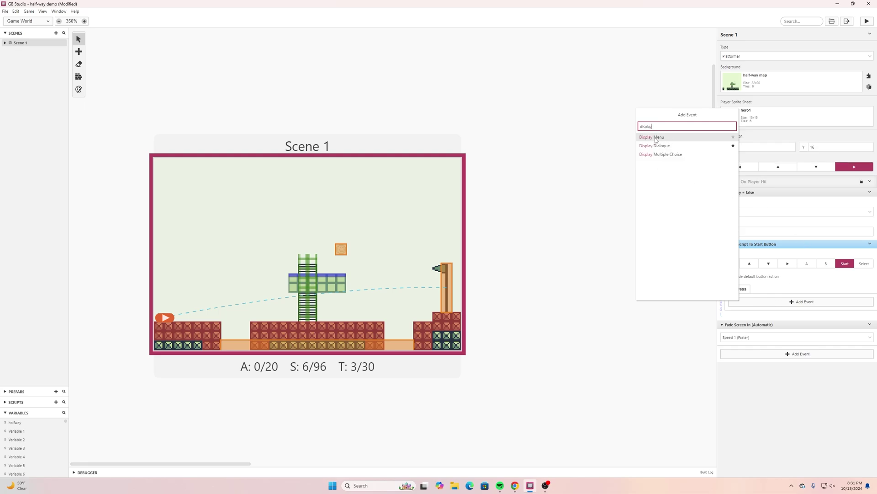
left_click(656, 137)
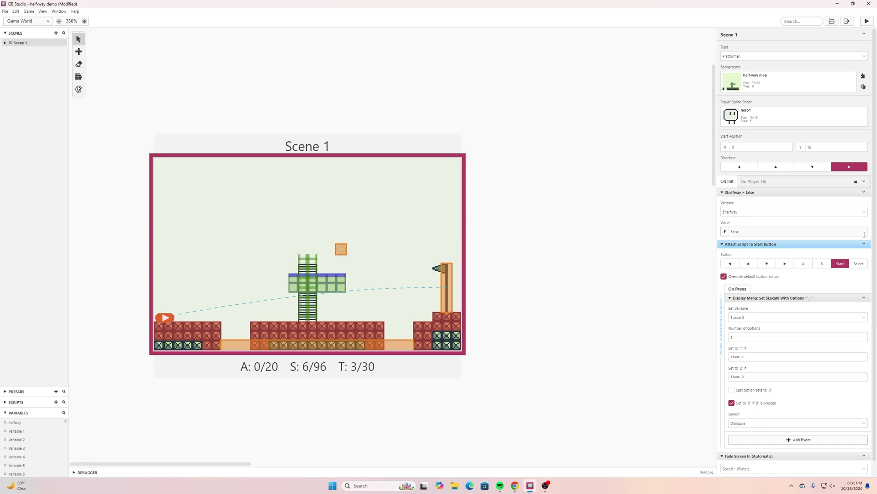
Store the menu choice in global Variable 1 and rename that variable CharacterVar.
scroll(786, 255, "down", 1)
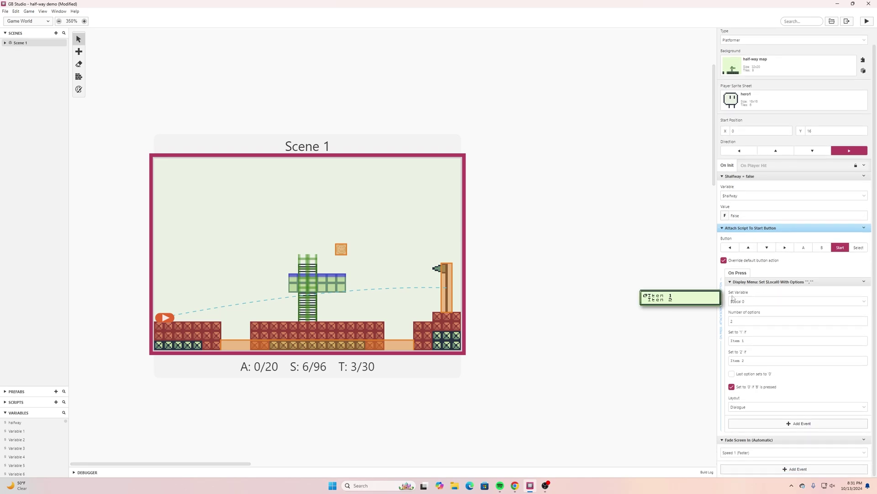
mouse_move(736, 299)
left_click(864, 302)
scroll(790, 341, "down", 2)
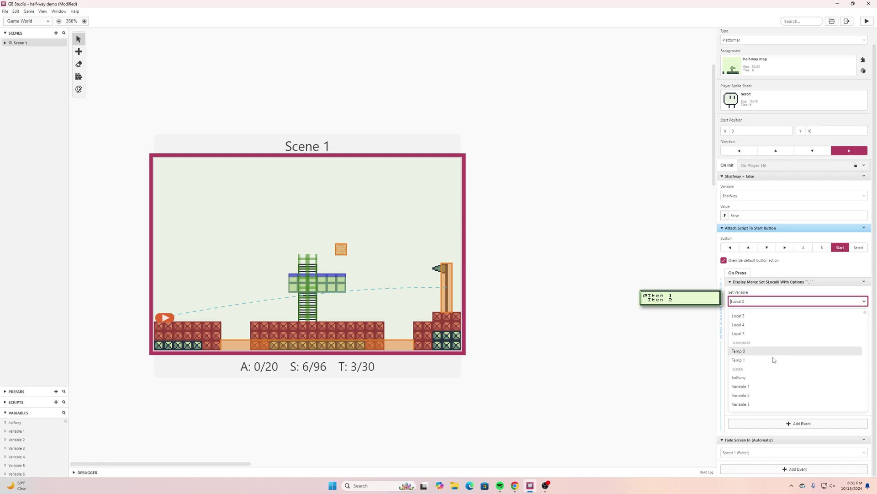
left_click(744, 389)
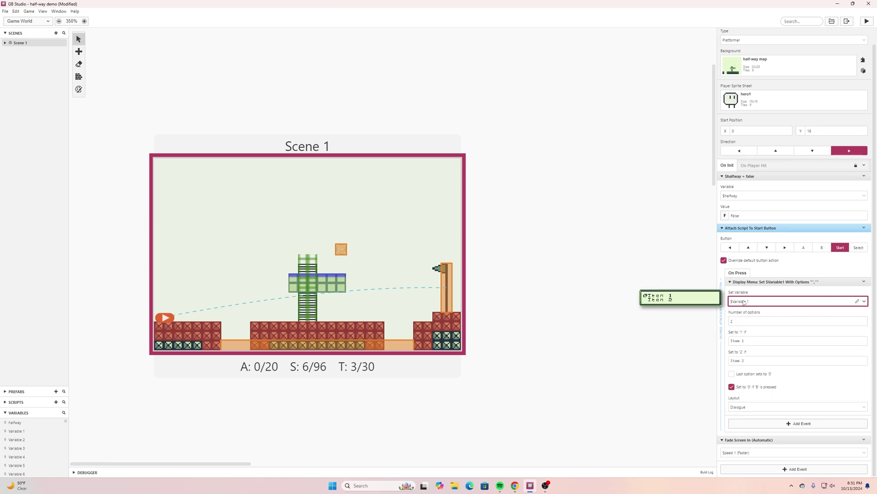
left_click(857, 302)
type("cterVar")
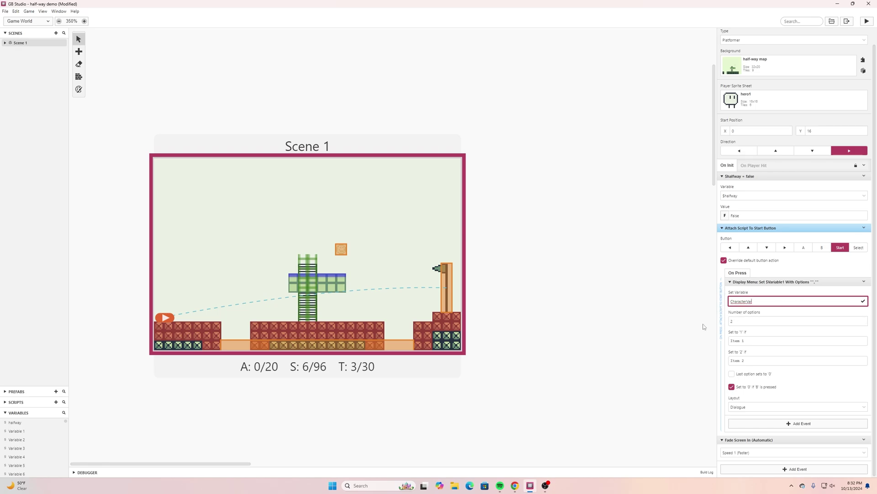
Label the two menu options character1 and character2.
left_click(737, 340)
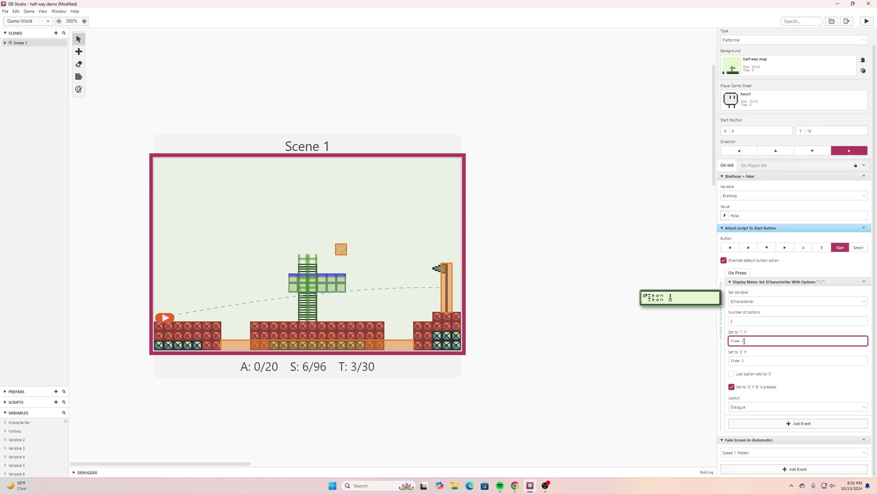
type("character")
left_click(732, 361)
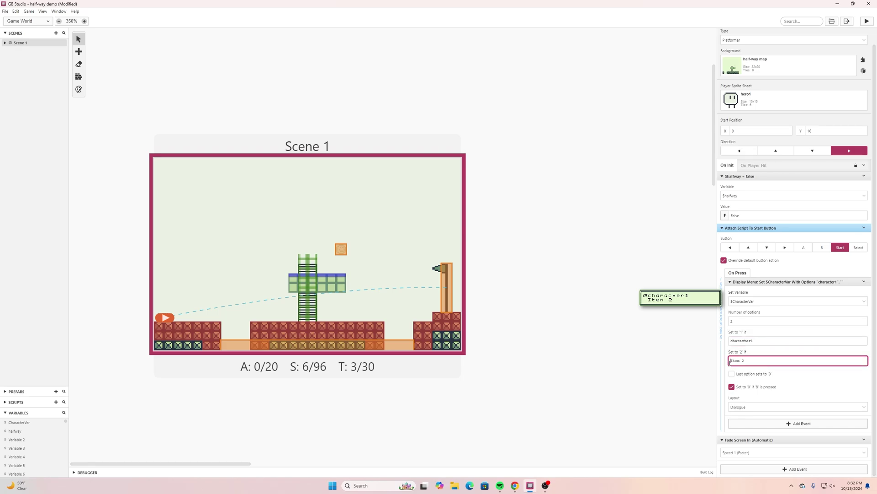
type("character")
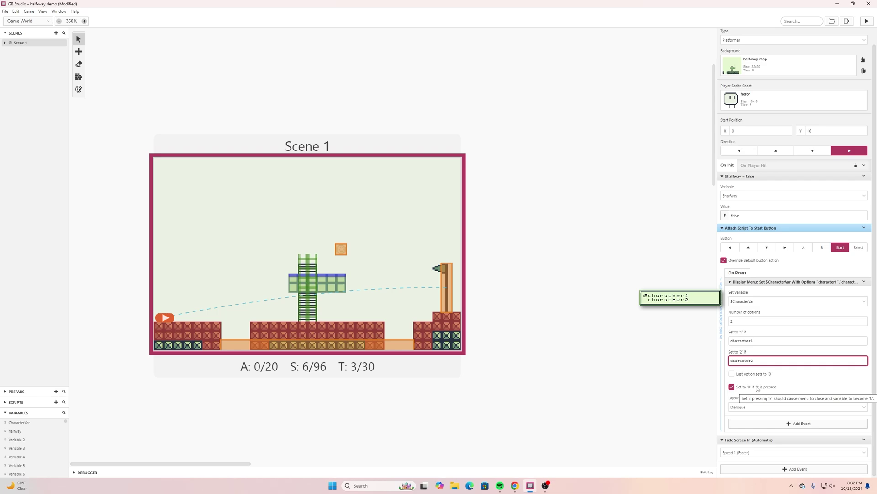
Try the Menu layout for the character menu and switch it back to Dialogue.
scroll(697, 297, "down", 1)
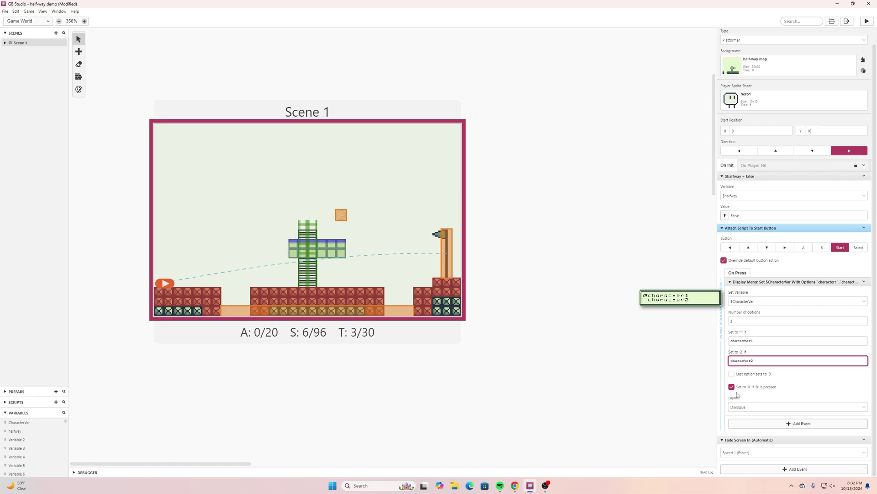
left_click(744, 407)
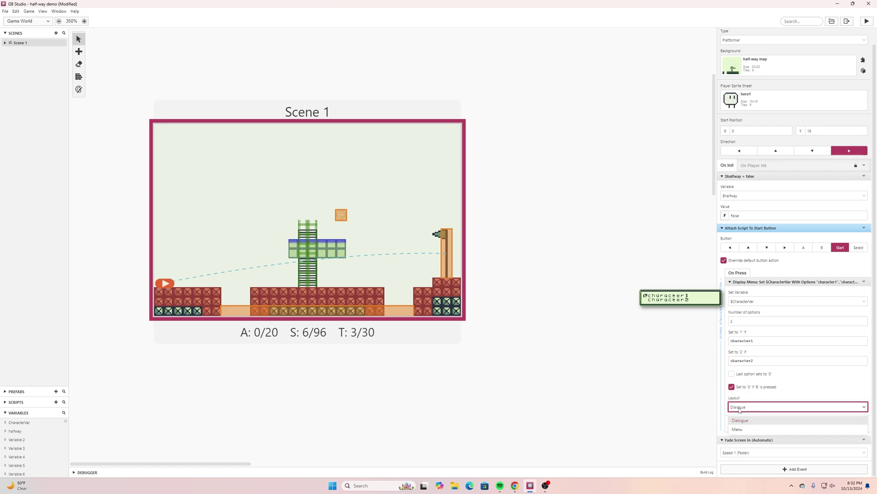
left_click(740, 430)
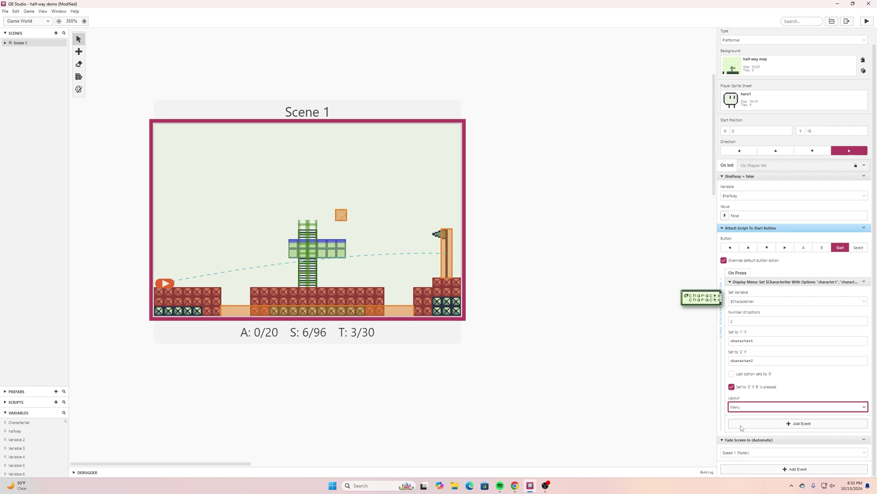
left_click(747, 407)
left_click(746, 419)
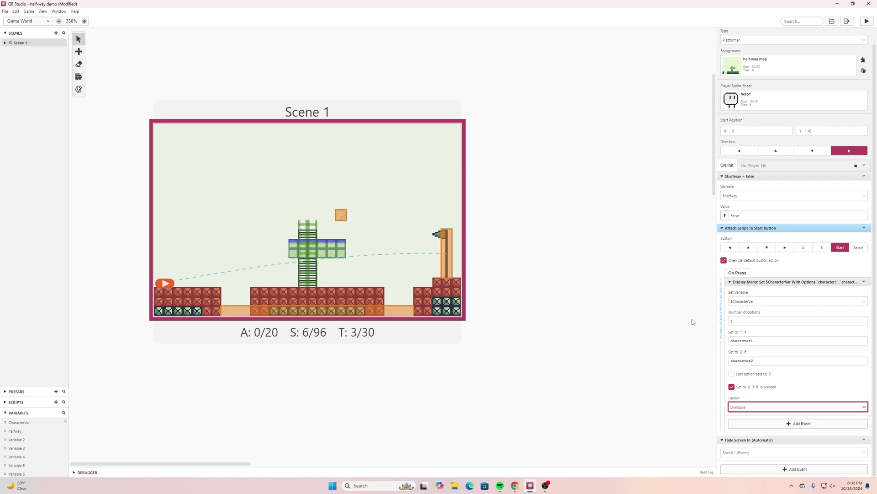
mouse_move(737, 408)
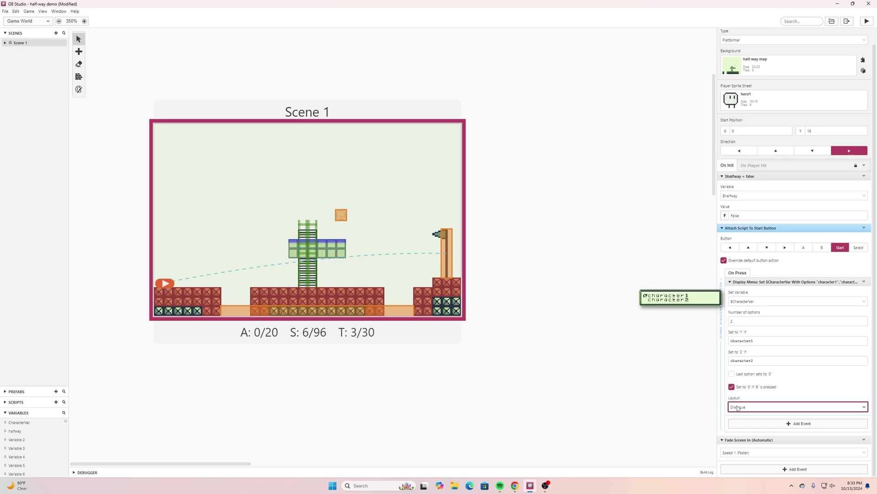
Add an If Variable Compare With Value event after the Display Menu event in the Start button script.
left_click(789, 423)
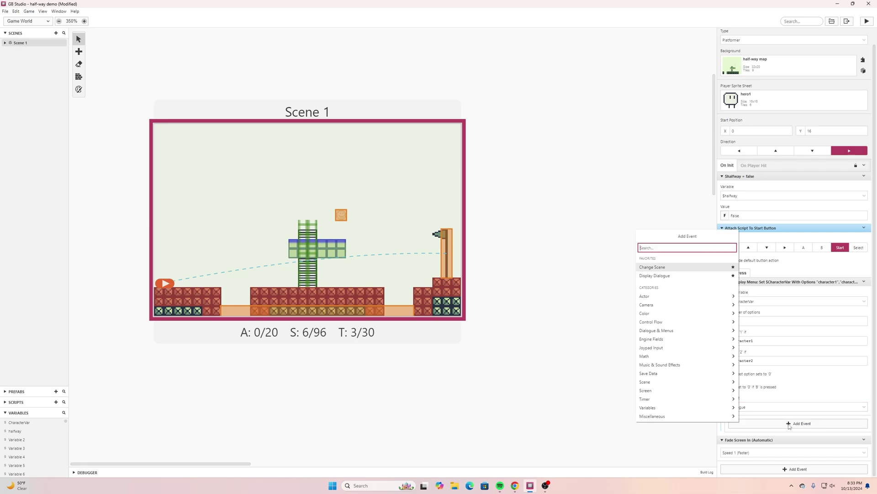
type("compare va")
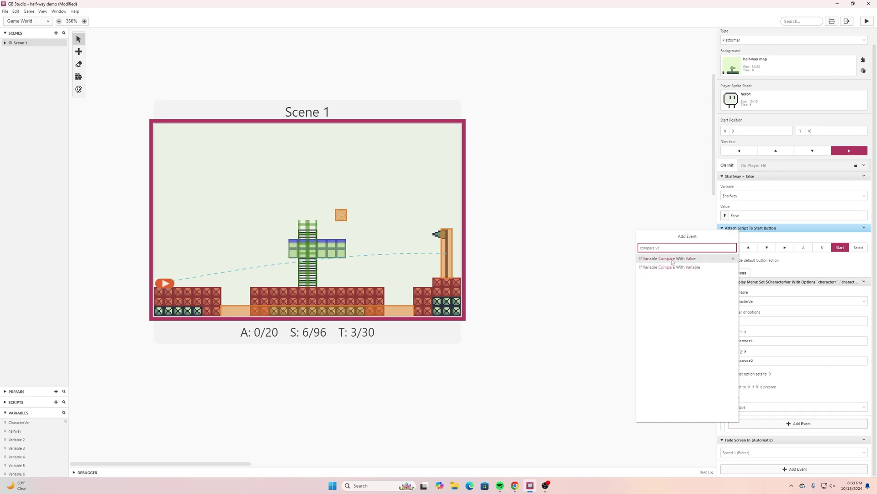
left_click(679, 259)
Set the If condition to check whether CharacterVar equals 1.
scroll(788, 358, "down", 2)
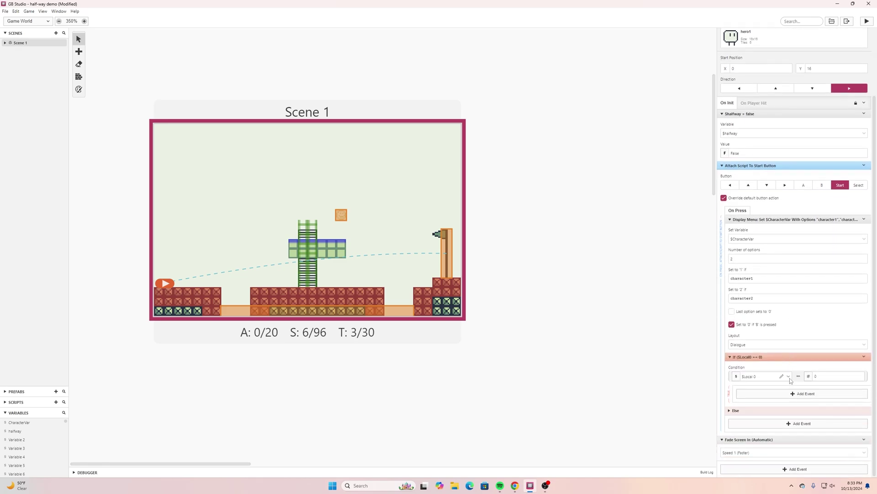
left_click(788, 377)
scroll(745, 454, "down", 1)
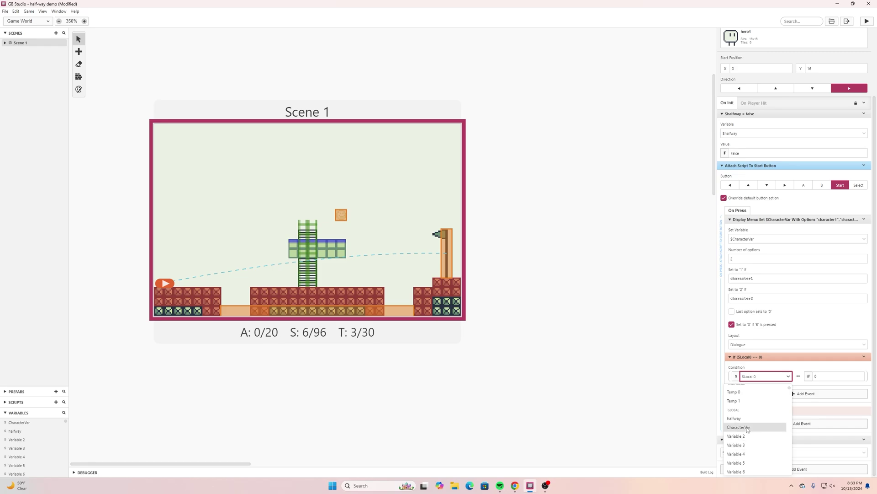
left_click(747, 428)
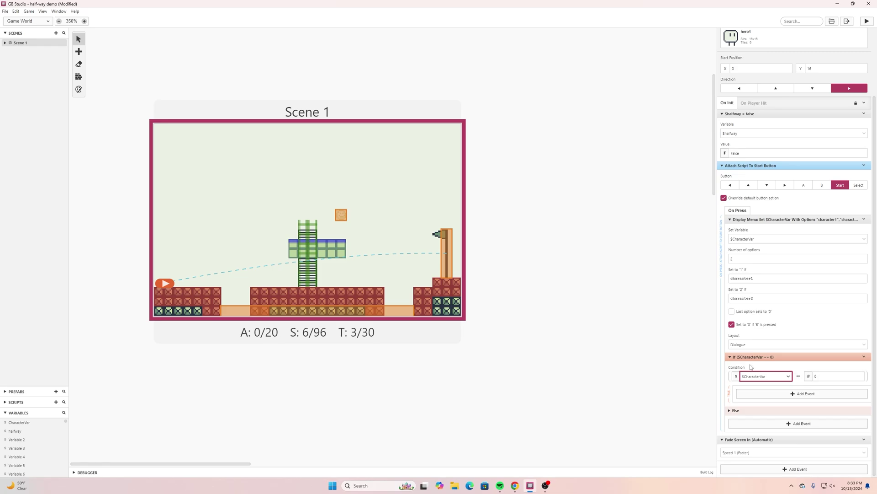
mouse_move(749, 355)
mouse_move(742, 275)
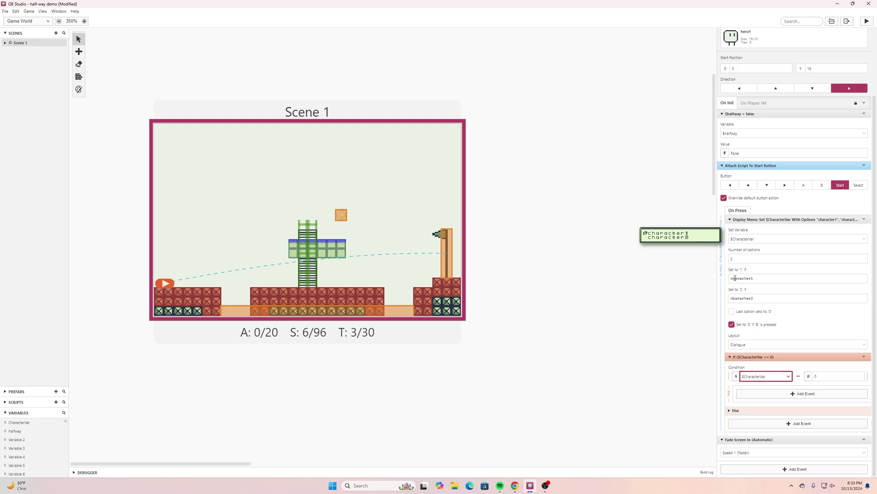
left_click(860, 373)
Add a Set Player Sprite Sheet event to the If condition's true branch and set its sprite sheet to hero1.
left_click(782, 395)
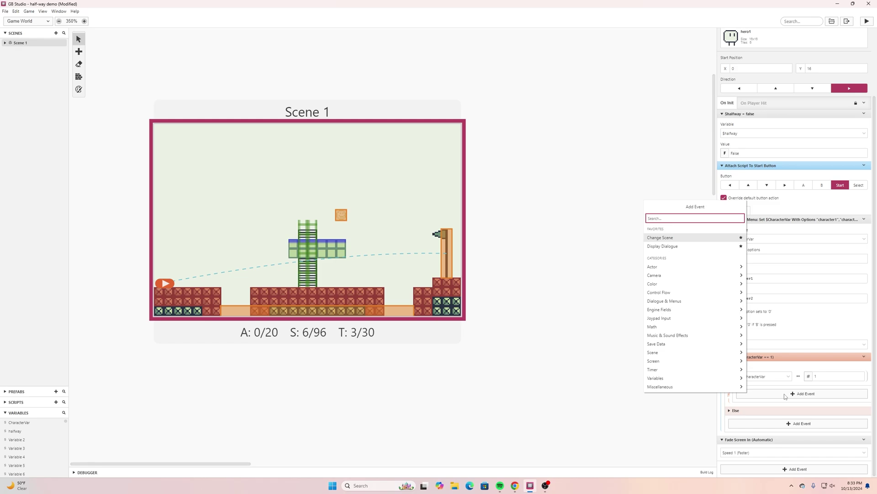
type("player")
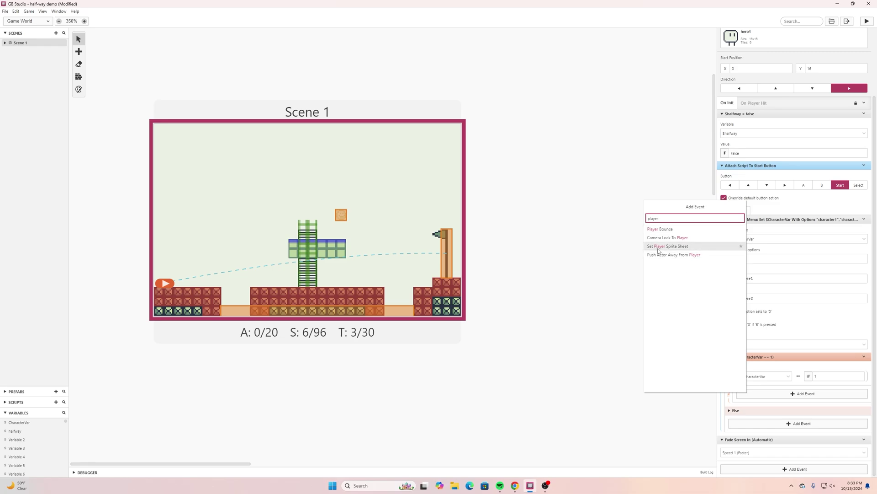
left_click(675, 251)
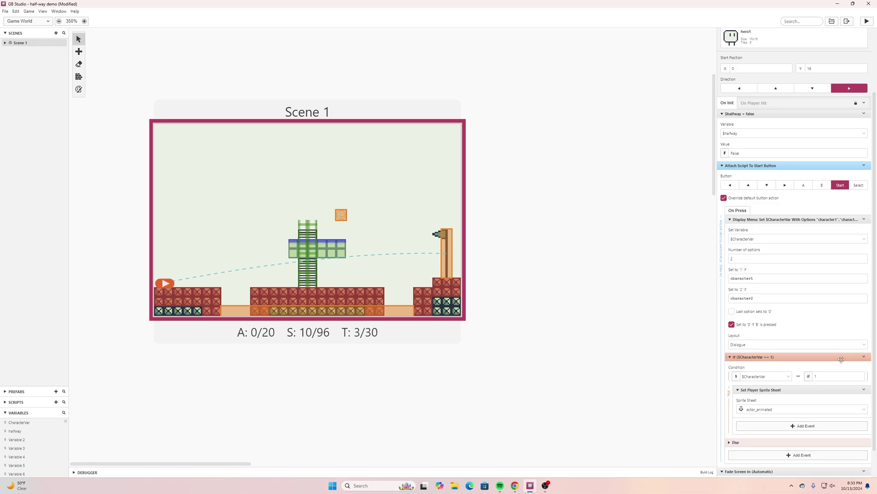
left_click(865, 410)
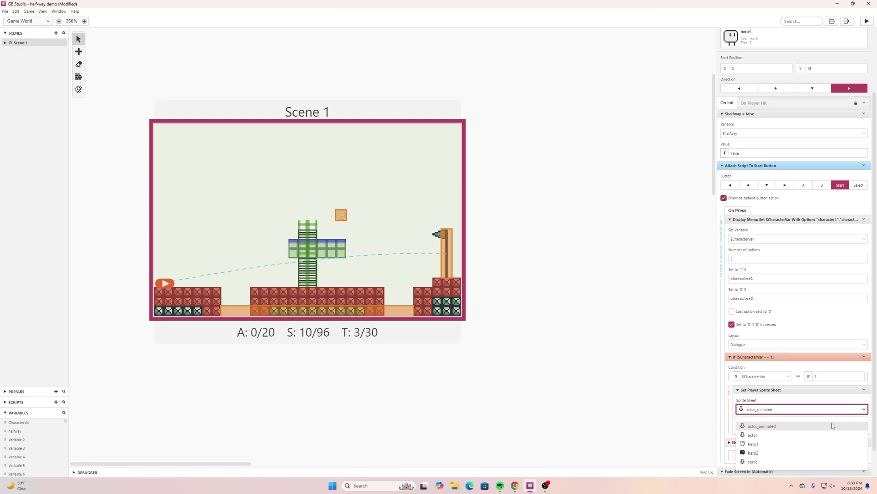
left_click(773, 445)
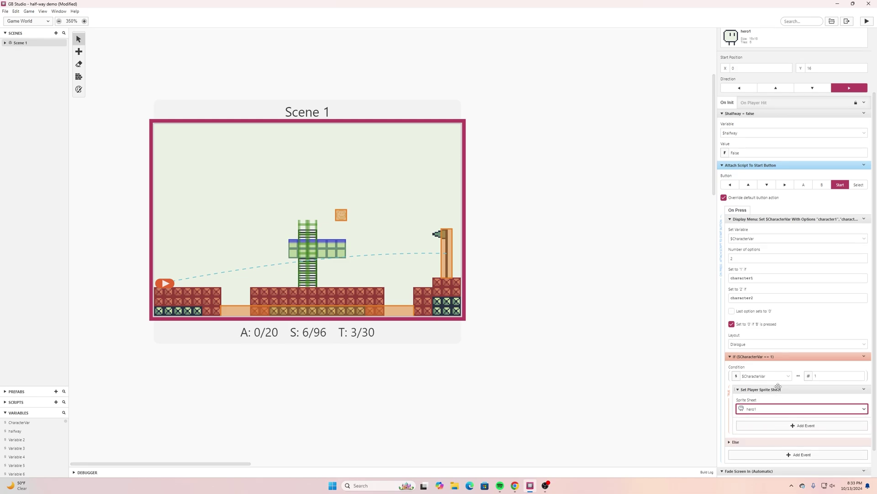
Add a Set Player Sprite Sheet event to the Else branch and set its sprite sheet to hero2.
scroll(779, 388, "down", 1)
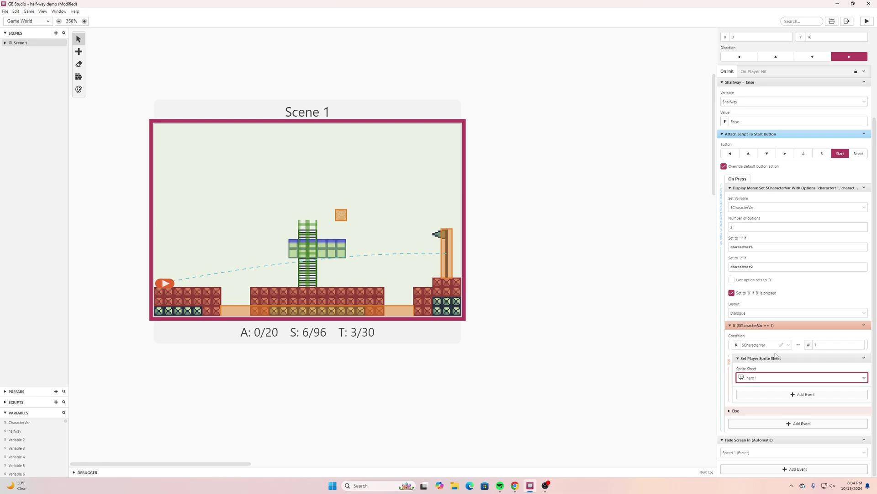
left_click(732, 411)
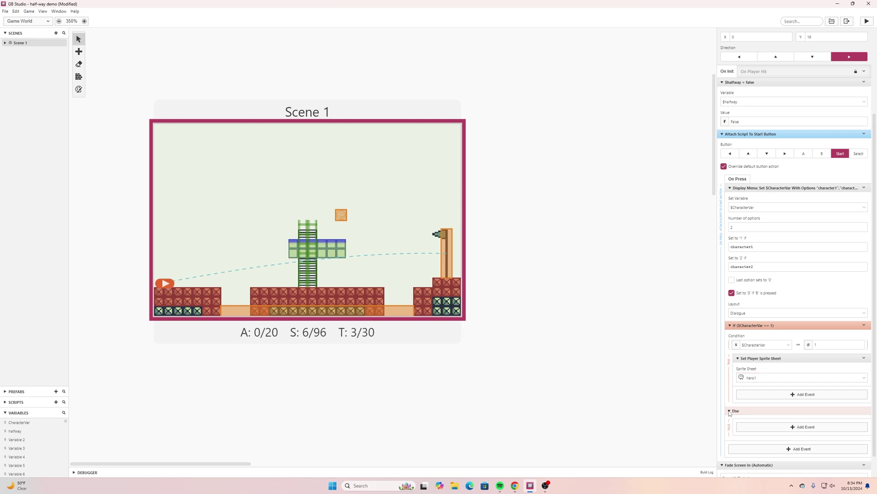
left_click(801, 427)
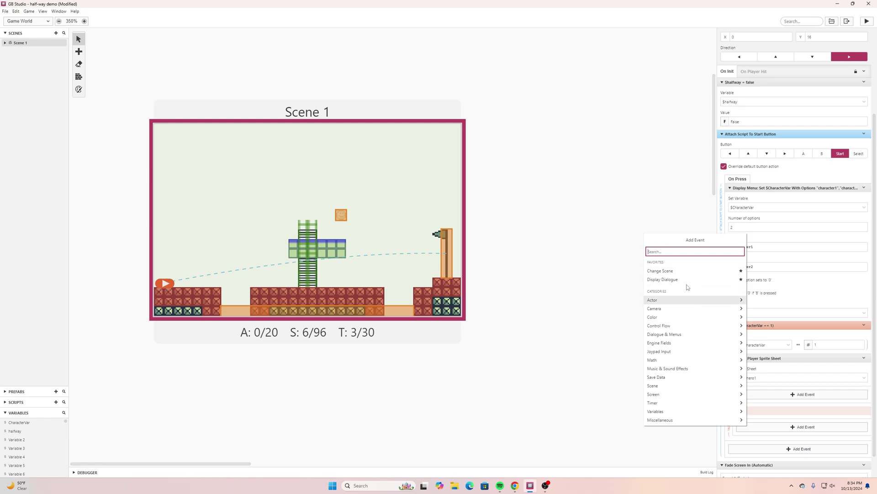
type("player")
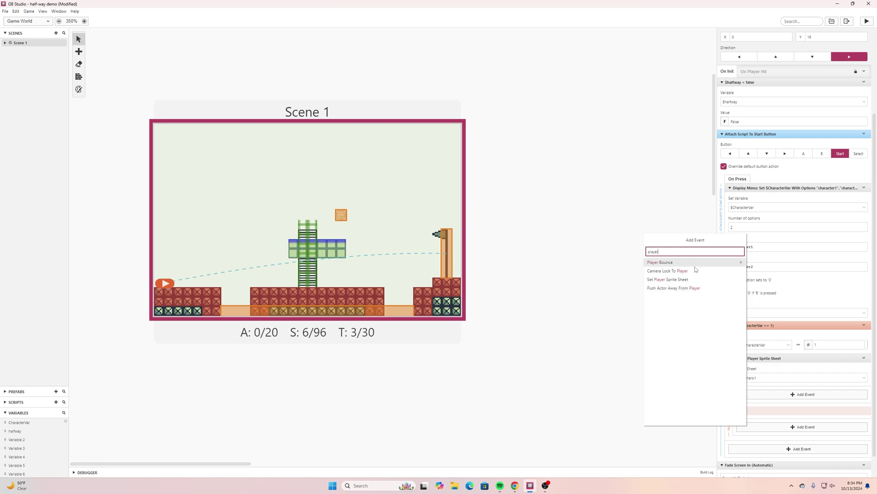
left_click(678, 280)
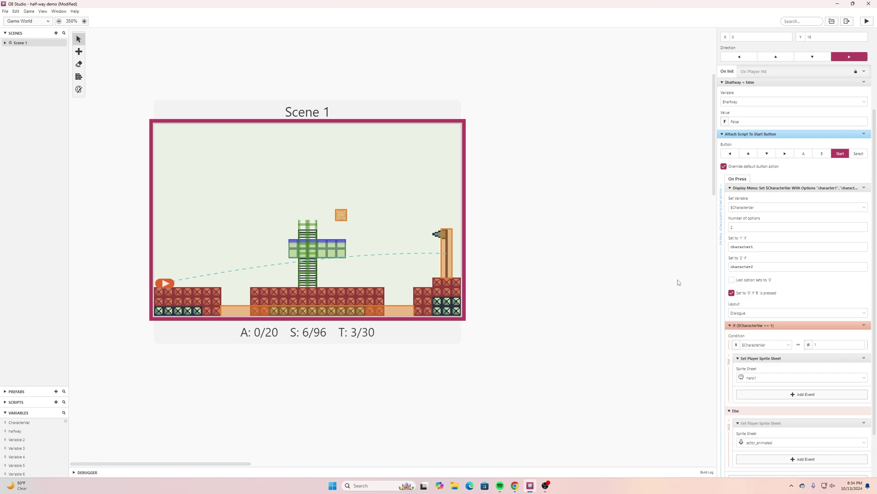
left_click(787, 438)
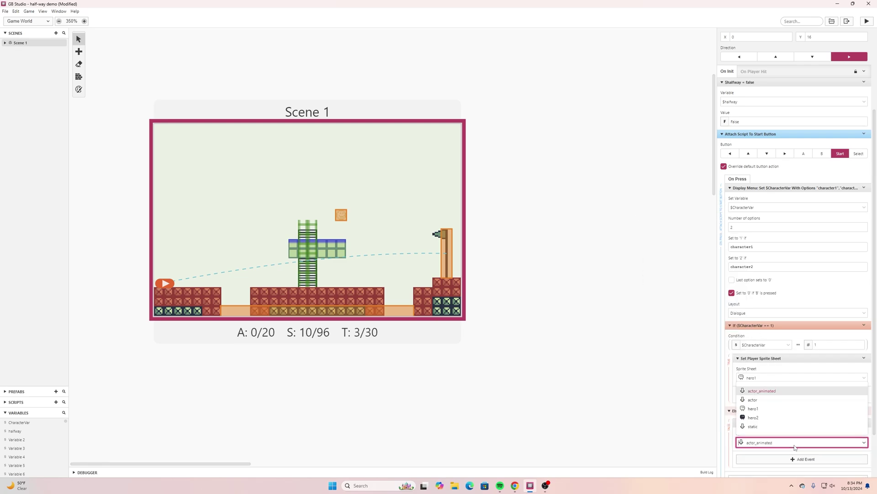
left_click(792, 419)
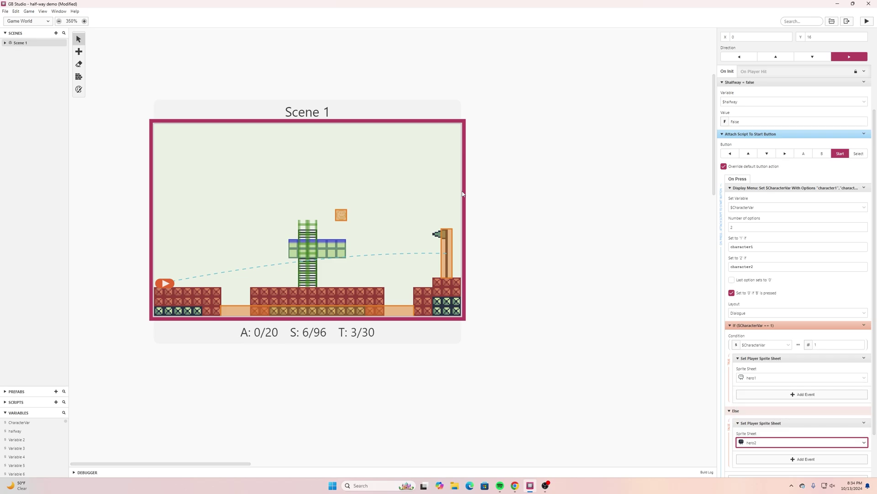
Save the project and run the game for a playtest.
left_click(5, 11)
left_click(11, 46)
left_click(6, 11)
left_click(6, 11)
left_click(869, 21)
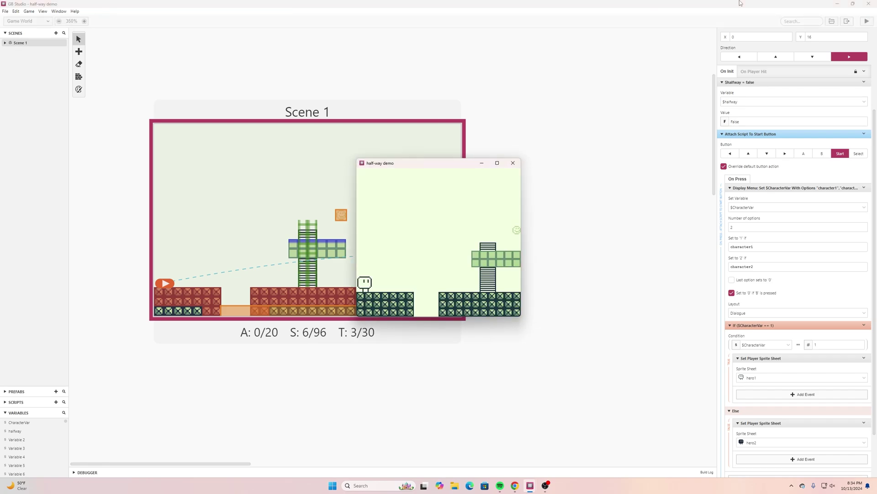
Playtest the starting character by running, jumping onto the platform and coming back down towards the gap.
key("Right")
key("Right")
key("z")
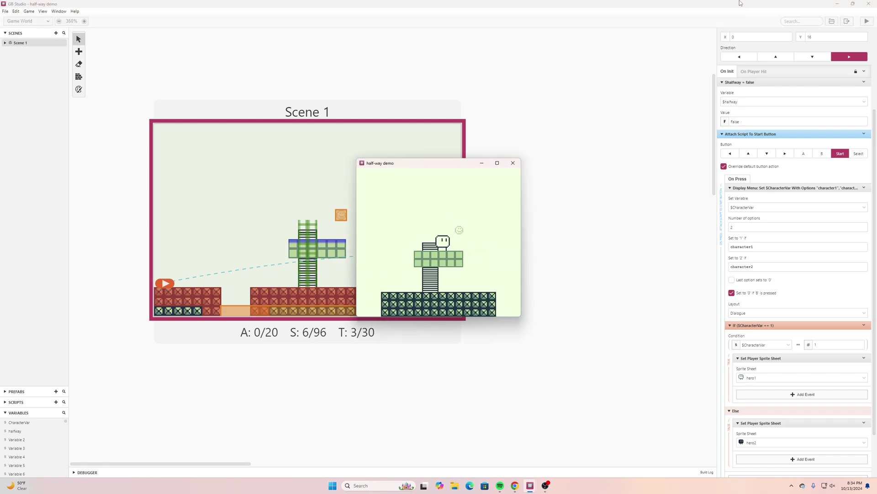
key("Down")
key("Right")
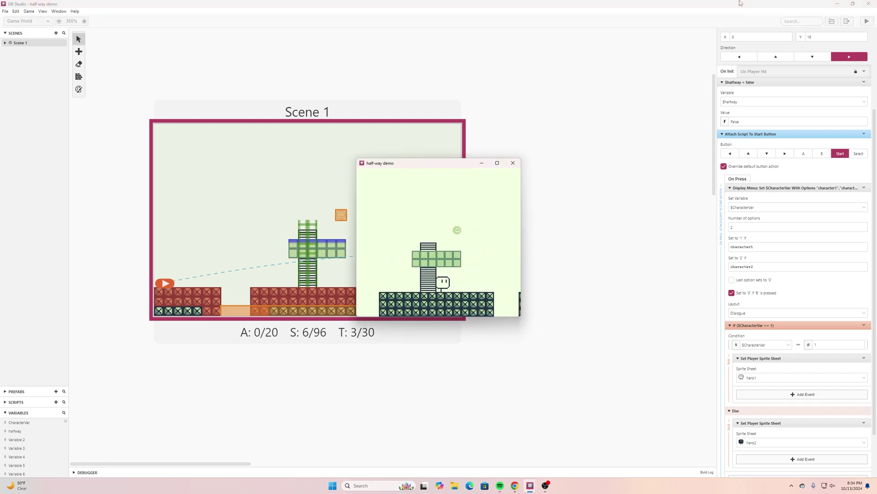
key("Left")
key("Left")
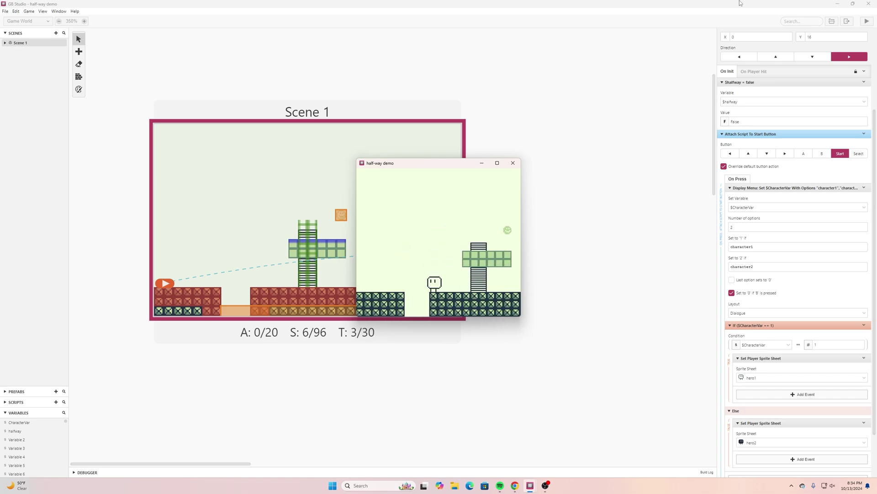
Choose character2 from the in-game character menu and test it by running, jumping and climbing the ladder.
key("Return")
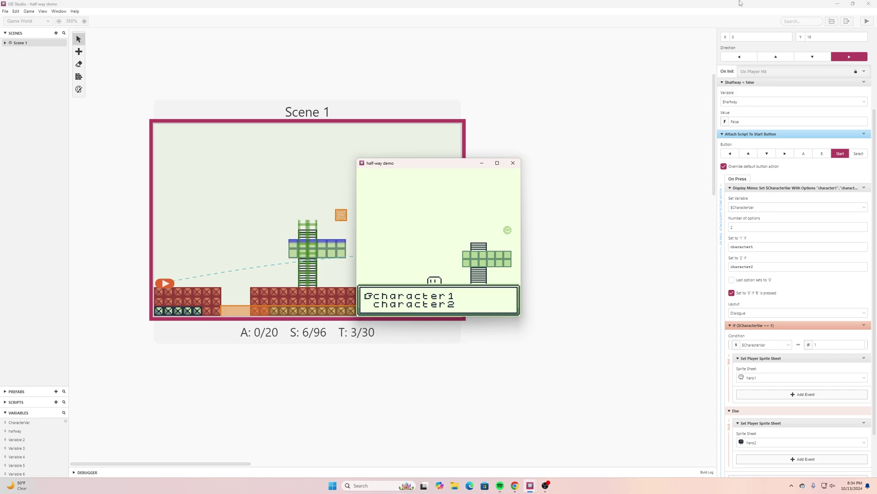
key("z")
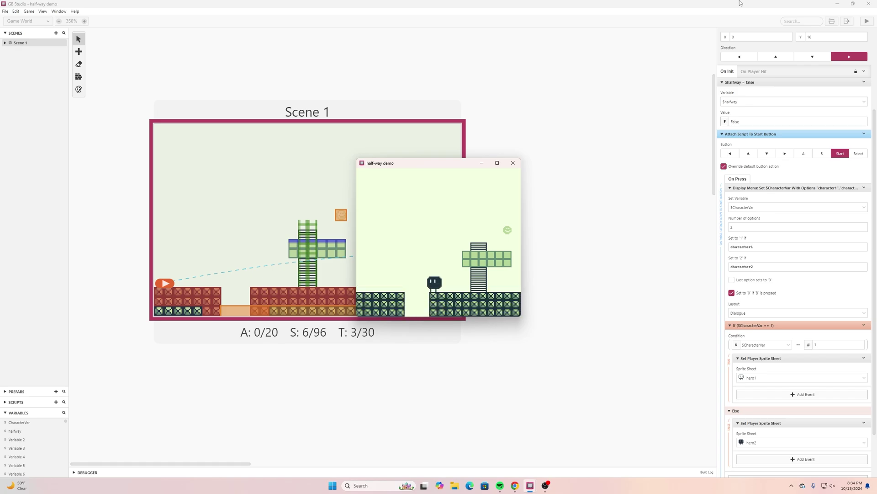
key("Right")
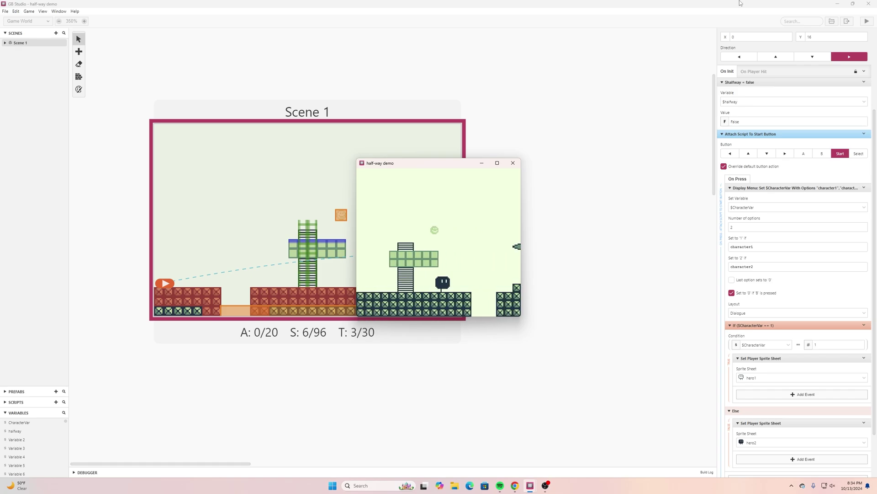
key("Left")
key("z")
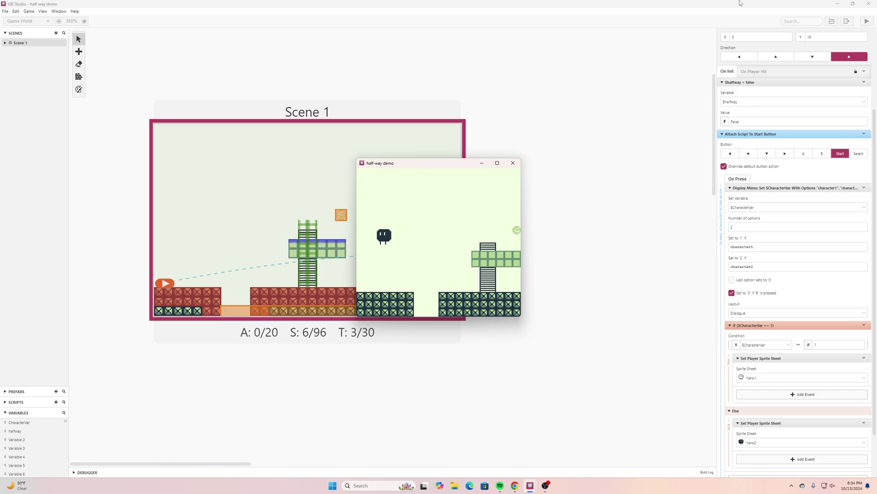
key("Right")
key("z")
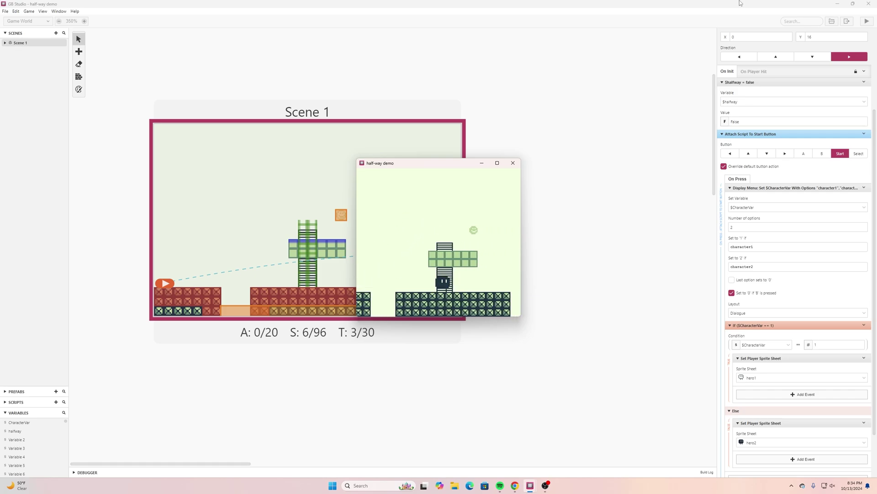
key("Left")
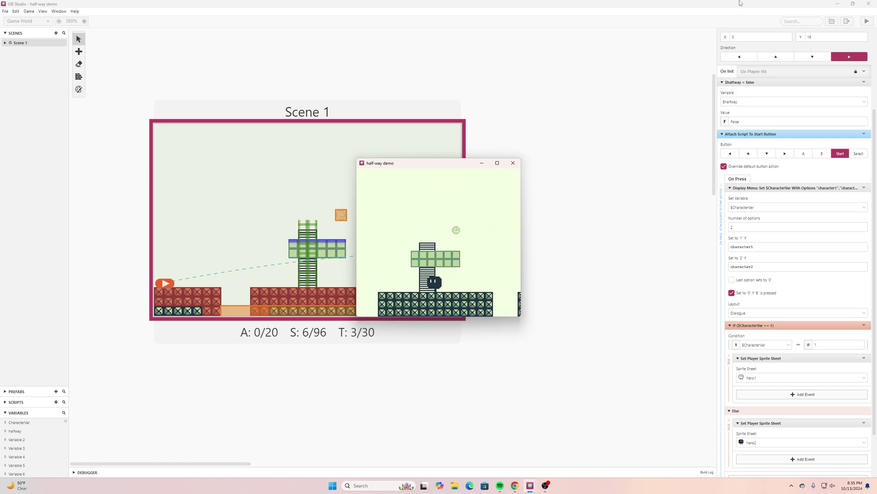
key("Right")
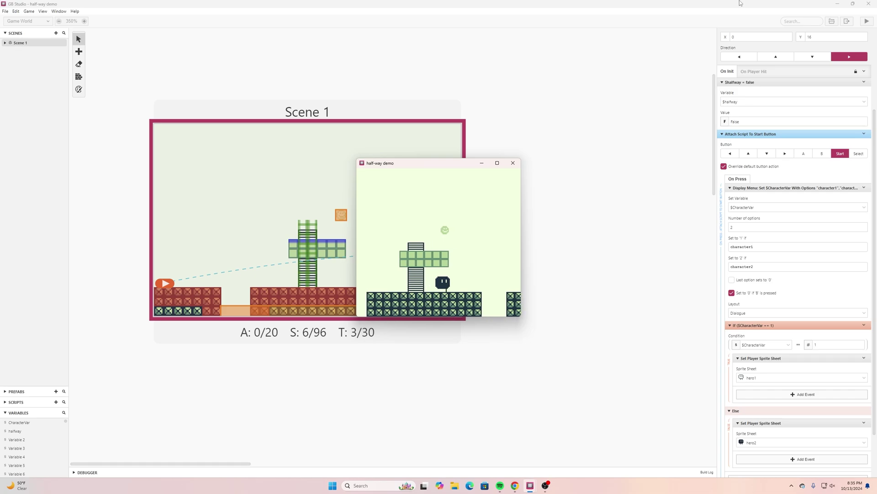
key("Left")
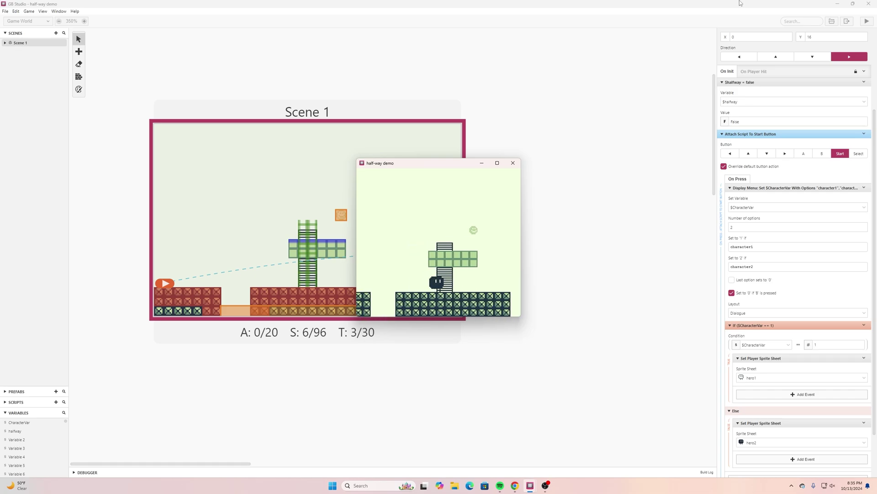
key("Right")
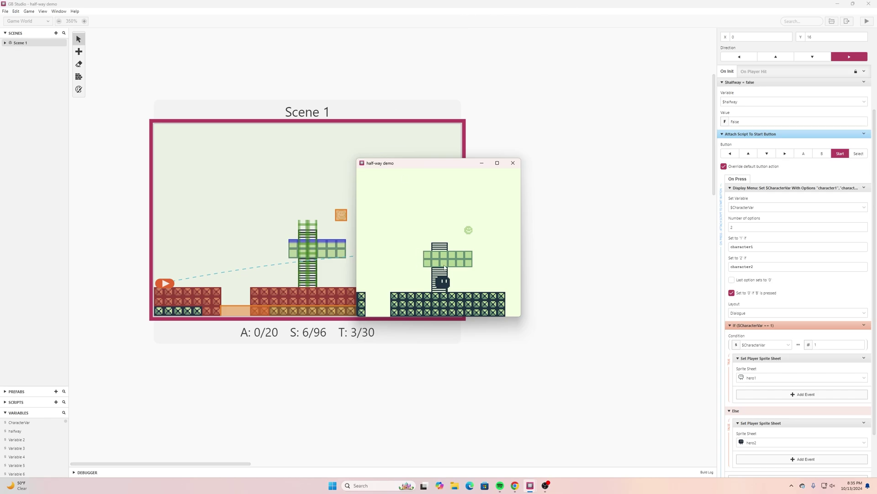
key("Up")
Switch back to character1 through the in-game character menu and move the player around.
key("Return")
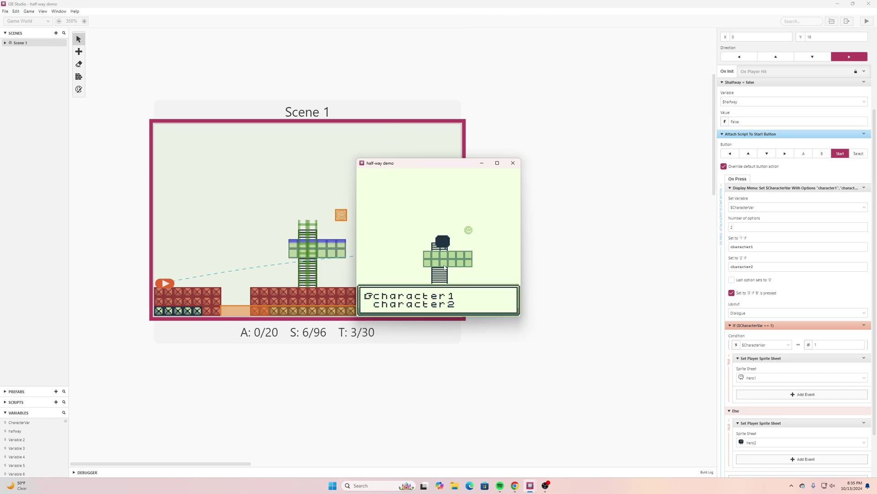
key("Down")
key("Up")
key("z")
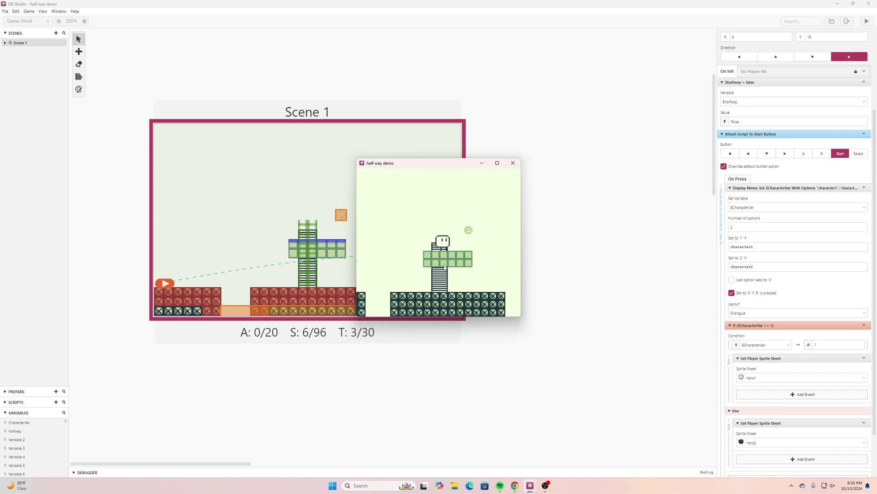
key("Left")
key("Right")
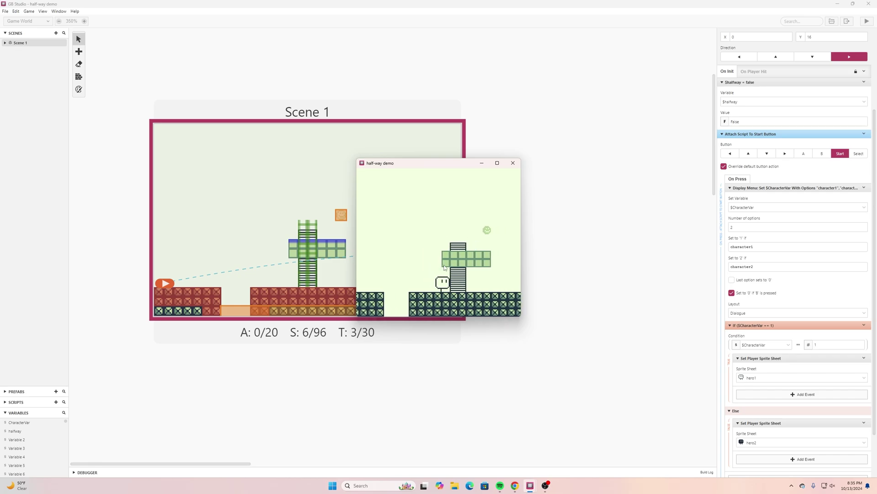